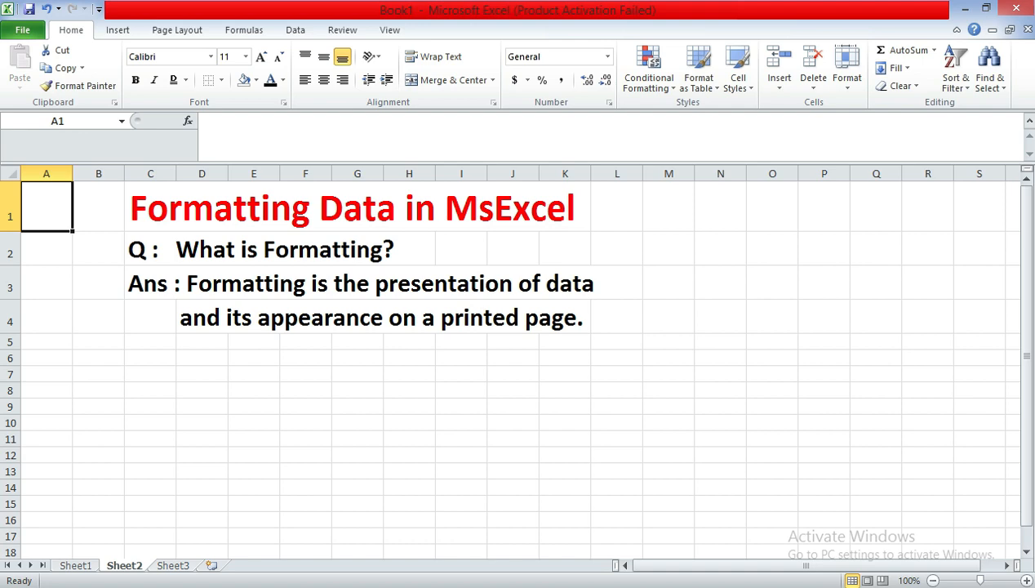
- On Sheet1, format the header cells F1:H1 in the Aharoni font at size 16
click(76, 565)
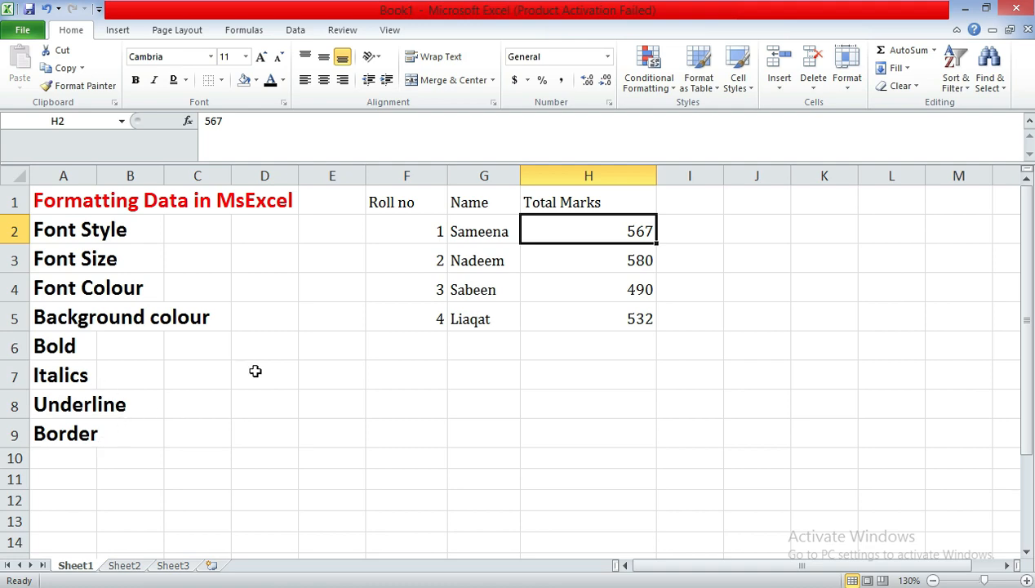
click(395, 204)
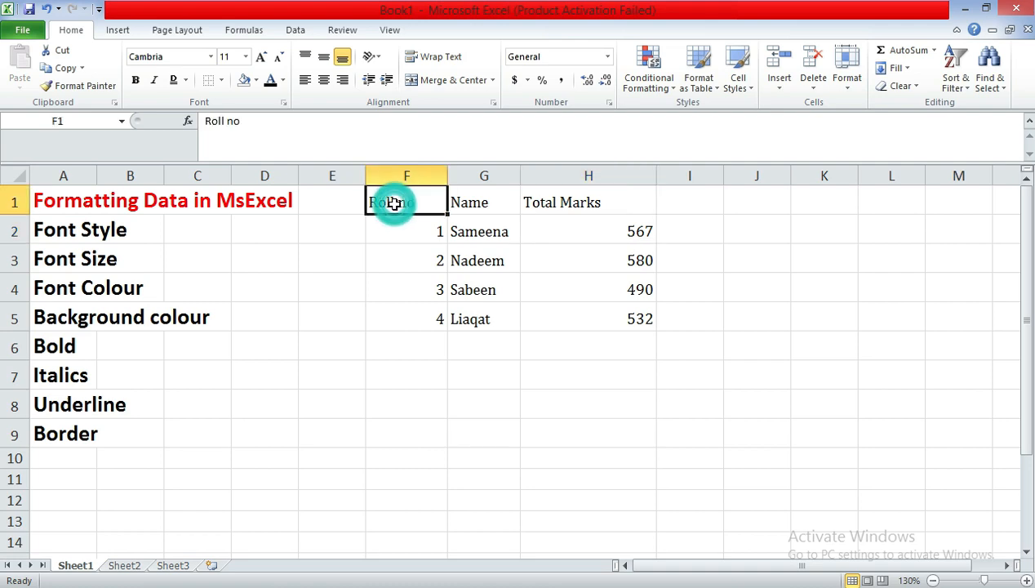
click(395, 204)
drag(395, 204, 612, 206)
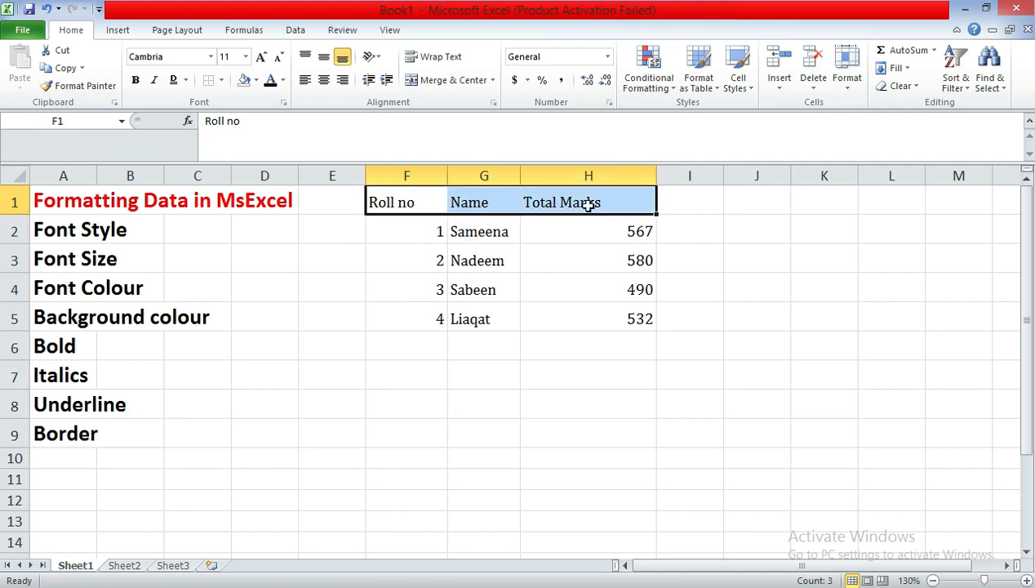
click(421, 207)
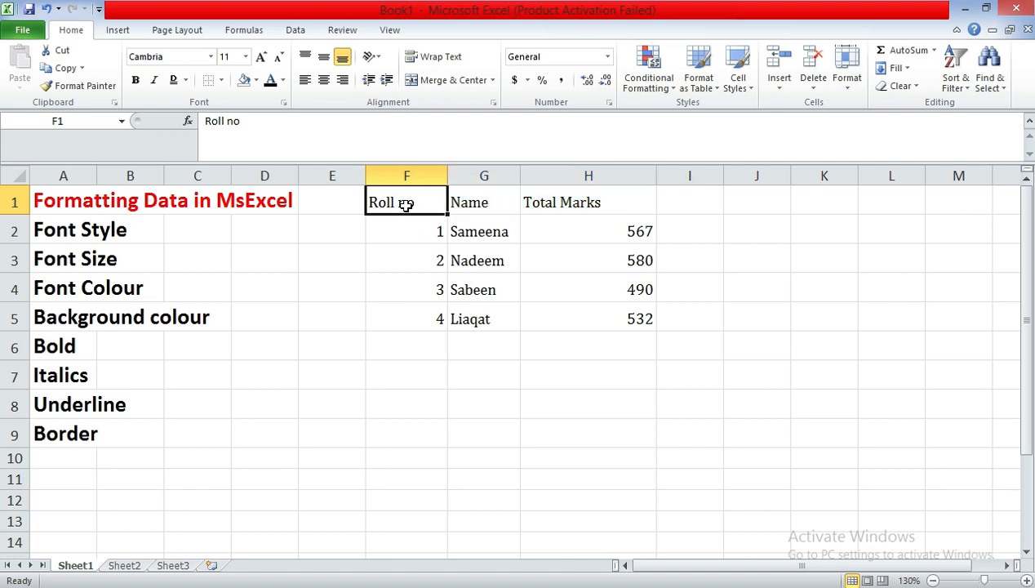
key(shift+Right)
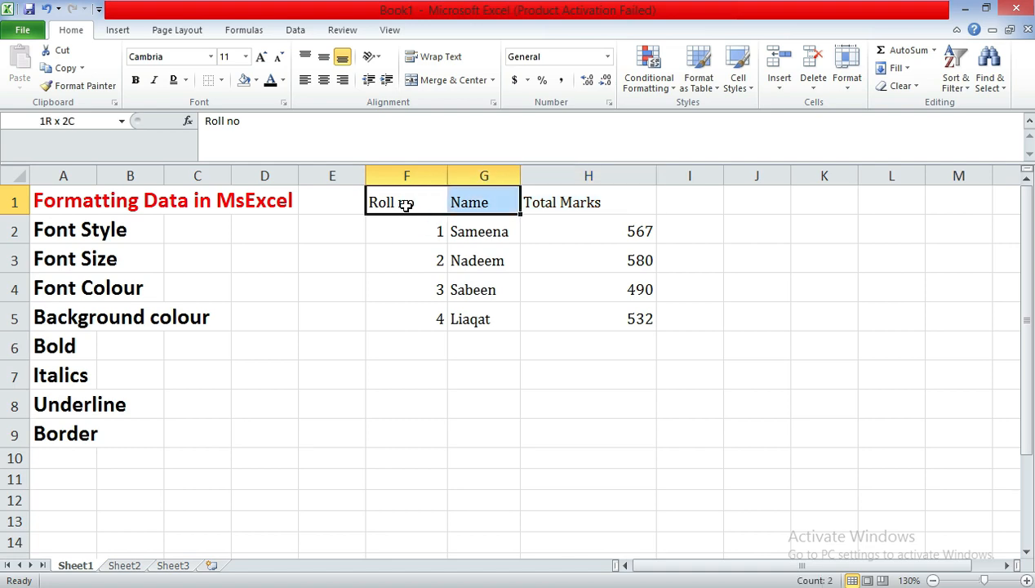
key(shift+Right)
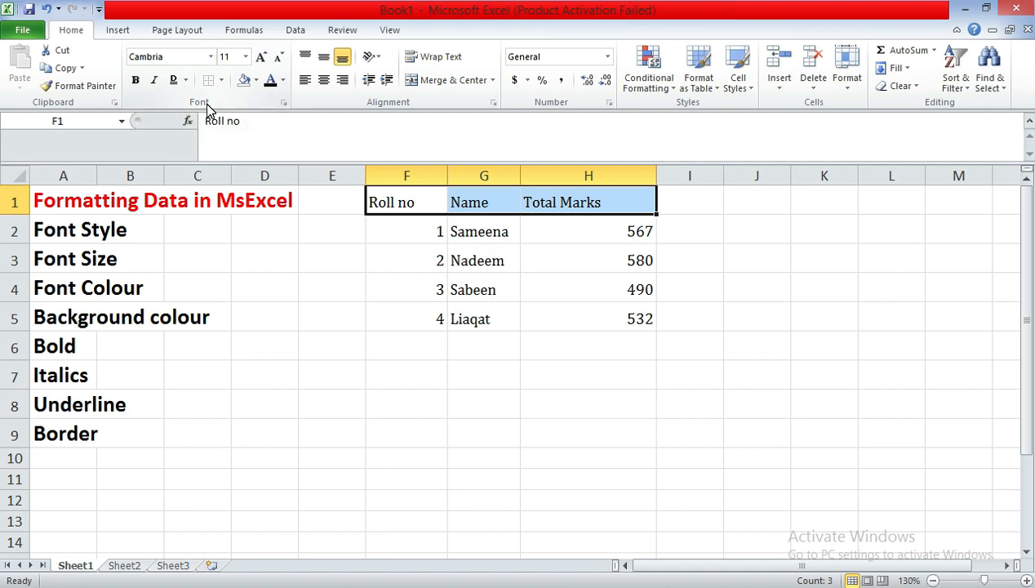
click(211, 58)
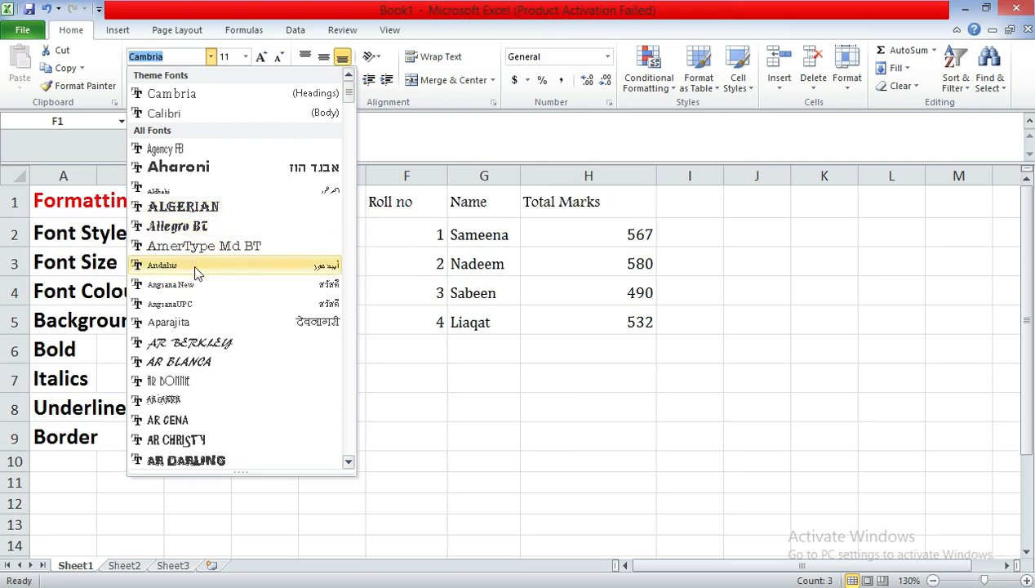
click(203, 172)
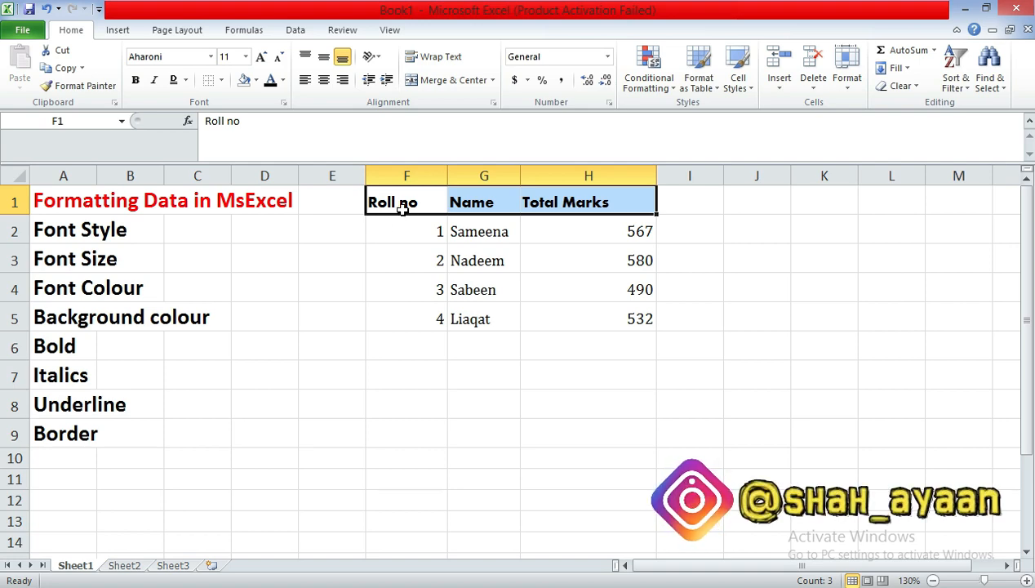
click(246, 57)
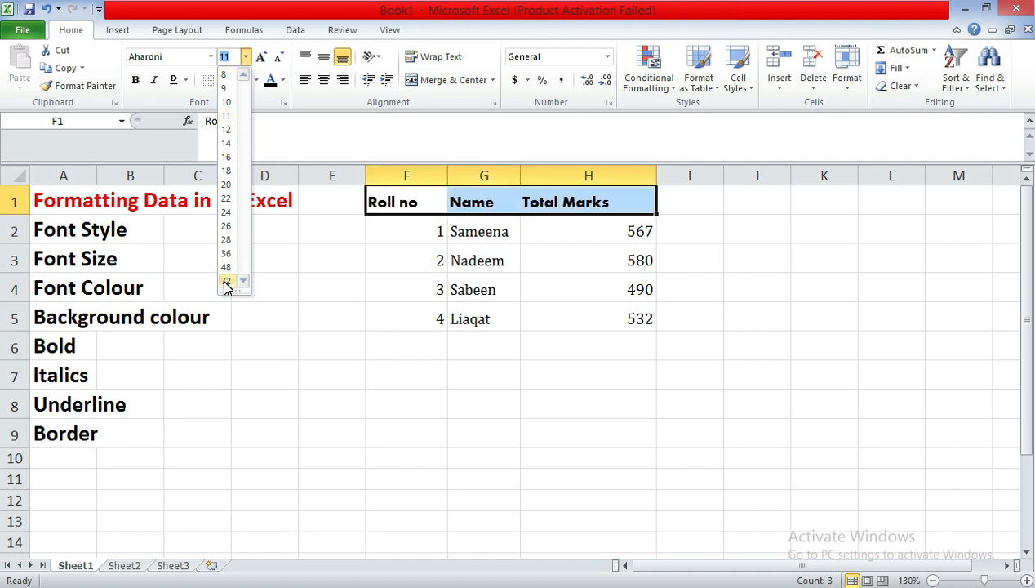
click(227, 160)
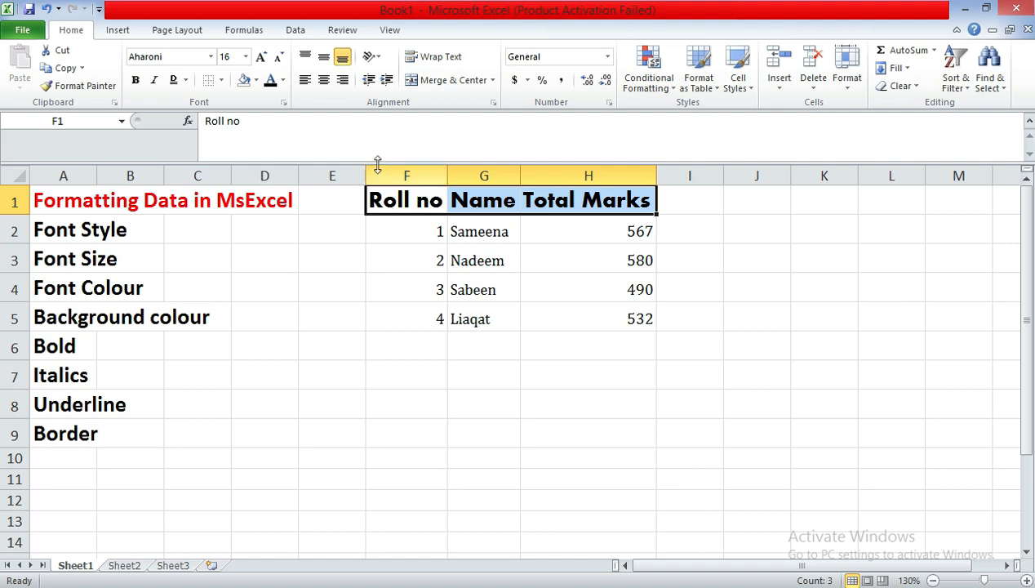
- Enlarge the header text in F1:H1 stepwise to size 24 and reduce it back to 16
click(262, 59)
click(262, 59)
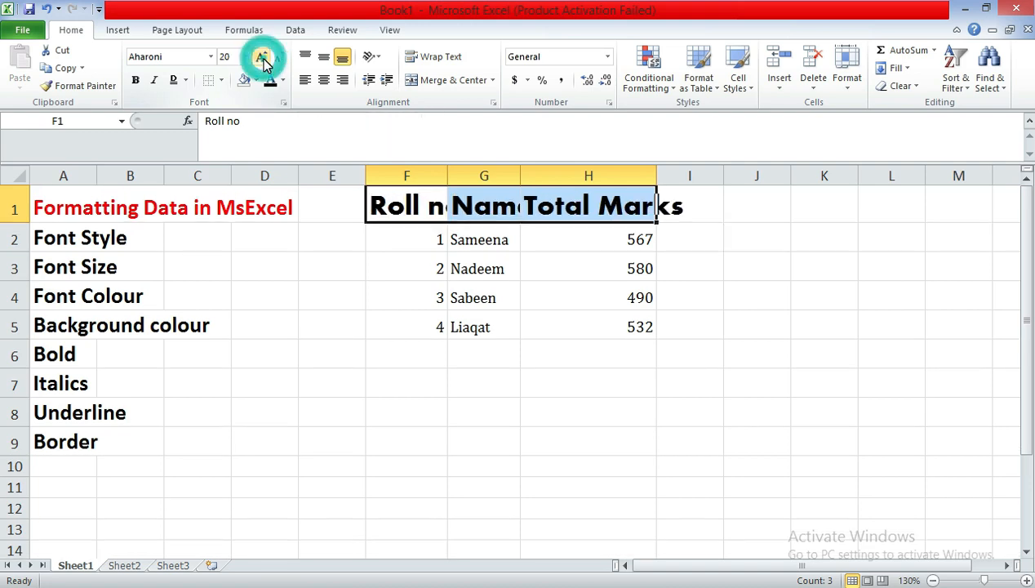
click(262, 59)
click(262, 59)
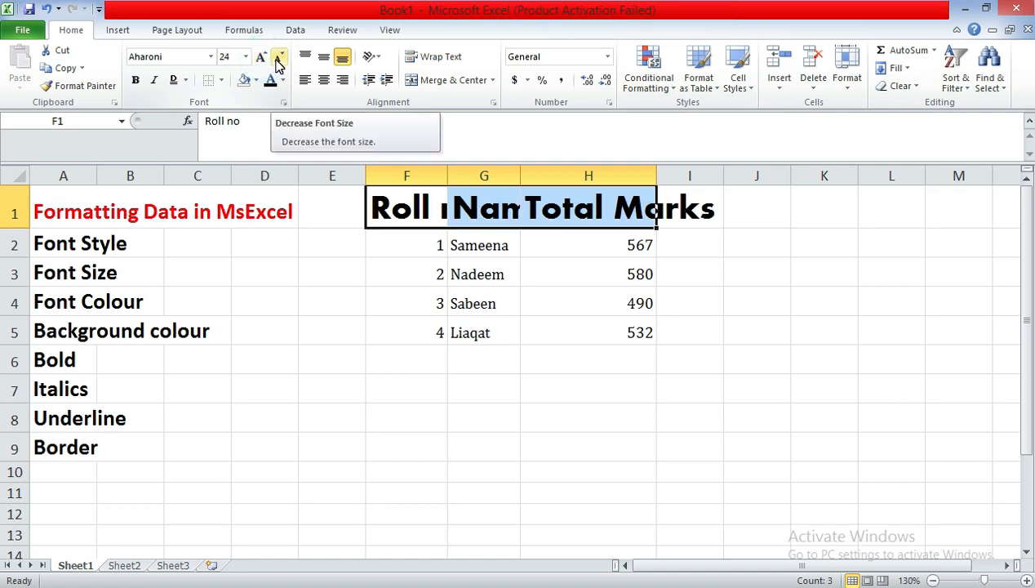
click(278, 59)
click(277, 59)
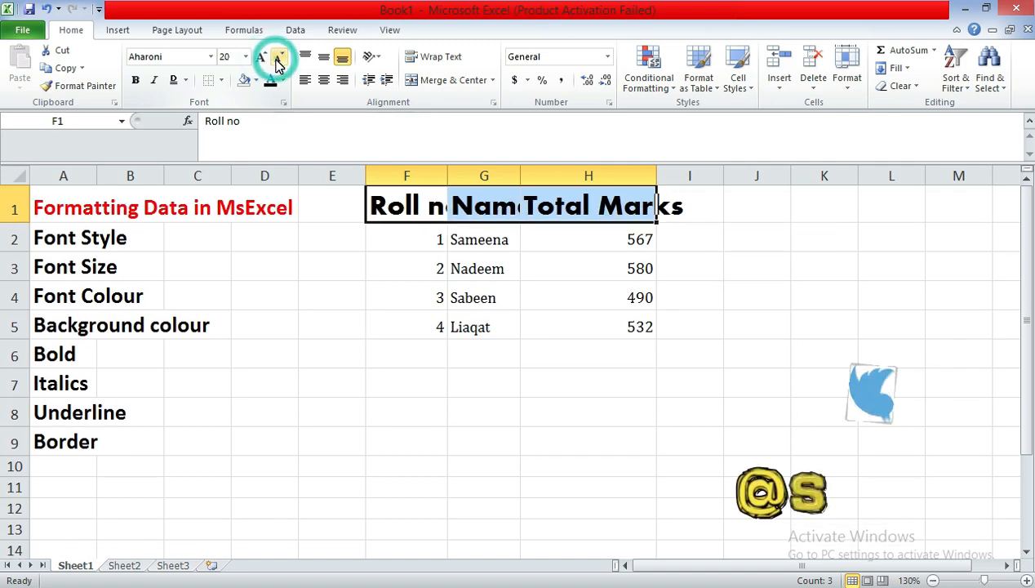
click(278, 59)
click(277, 59)
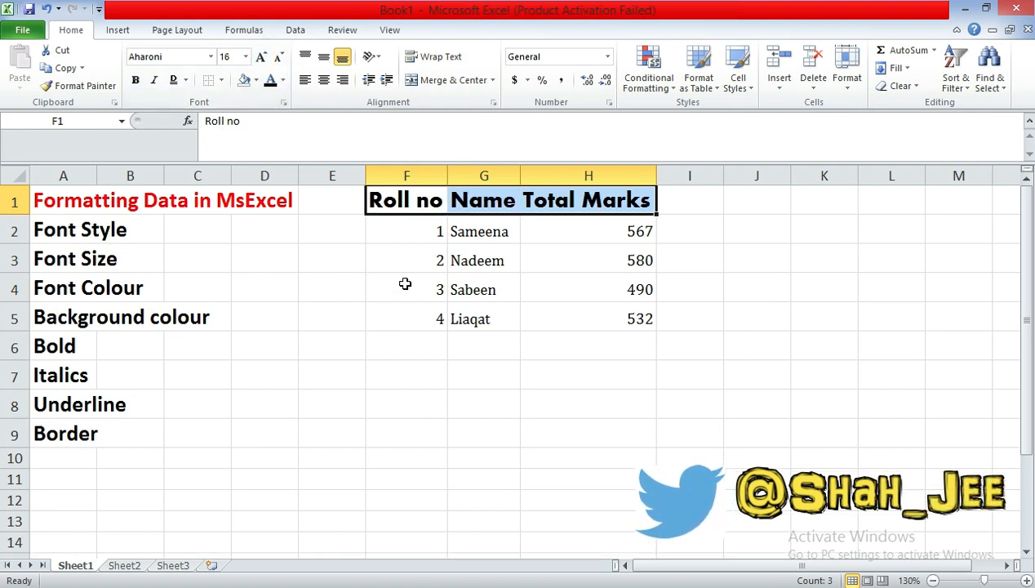
click(405, 283)
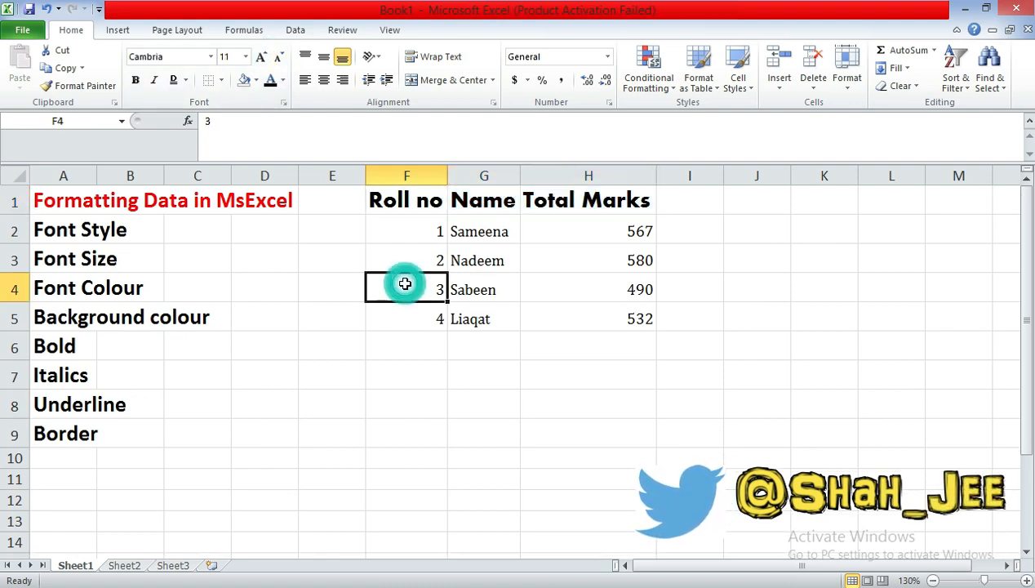
- Give the header text in F1:H1 a custom dark orange font colour with RGB 179, 58, 9
click(393, 203)
drag(393, 203, 539, 203)
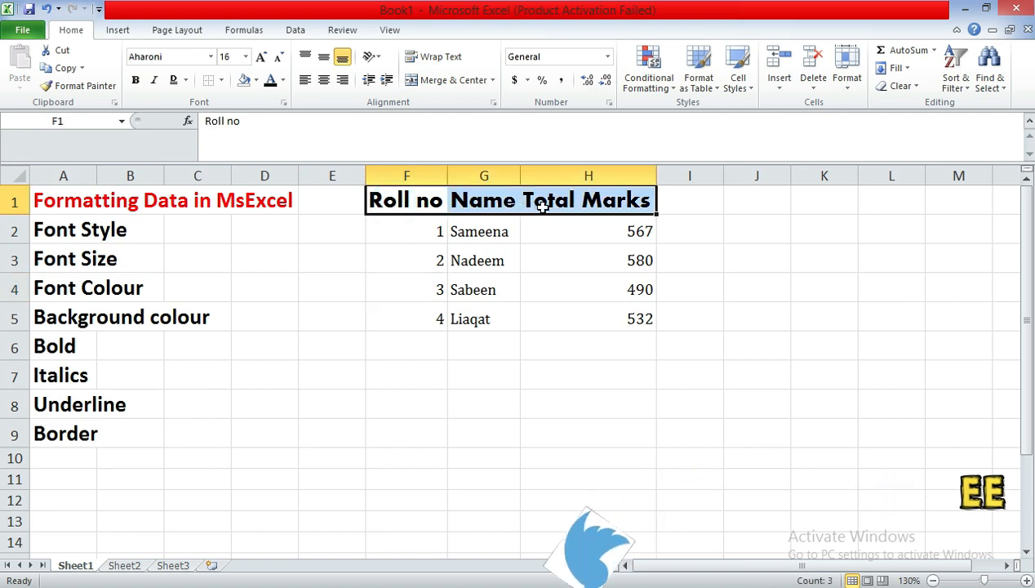
click(282, 80)
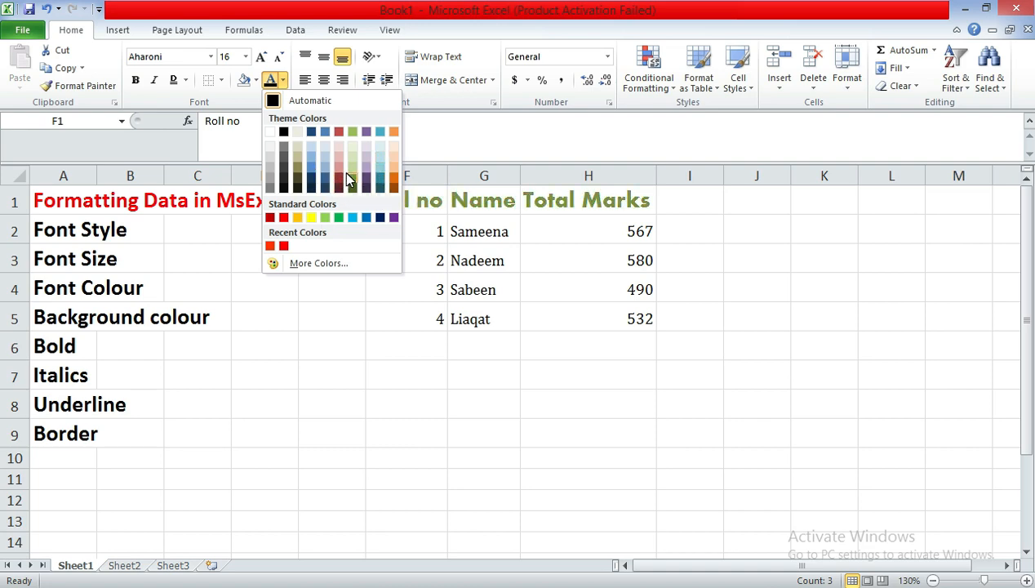
click(314, 263)
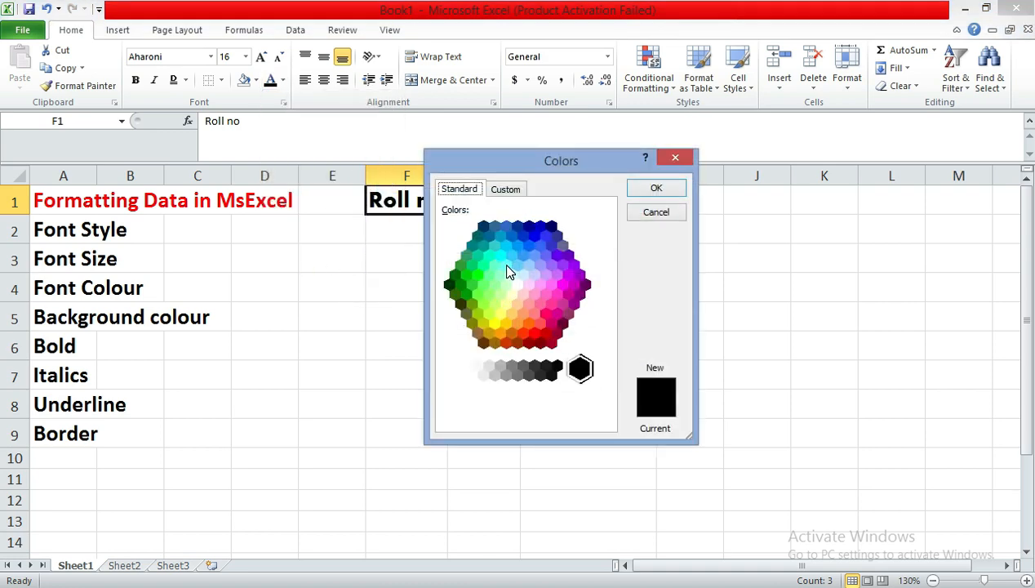
click(500, 256)
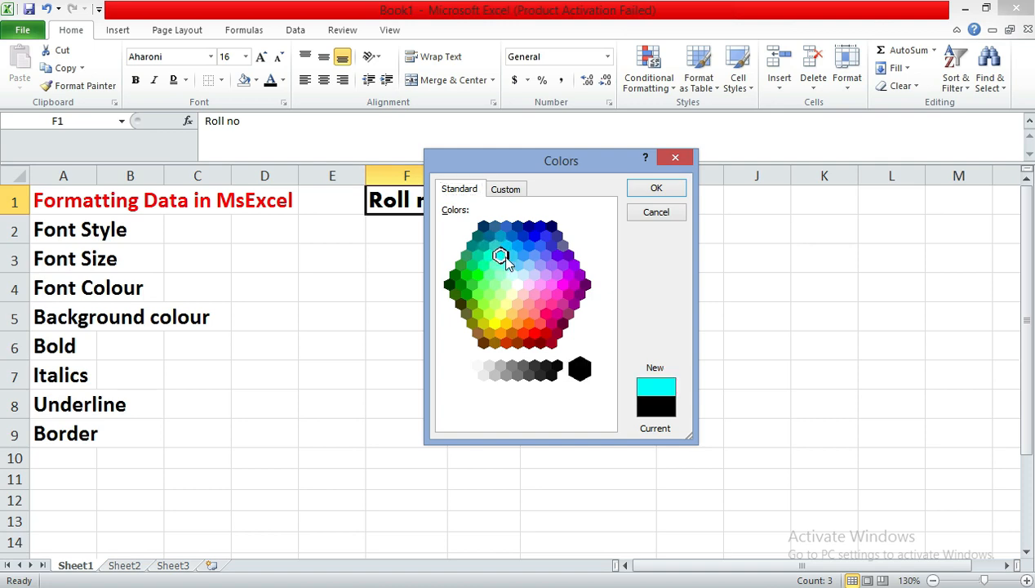
click(516, 258)
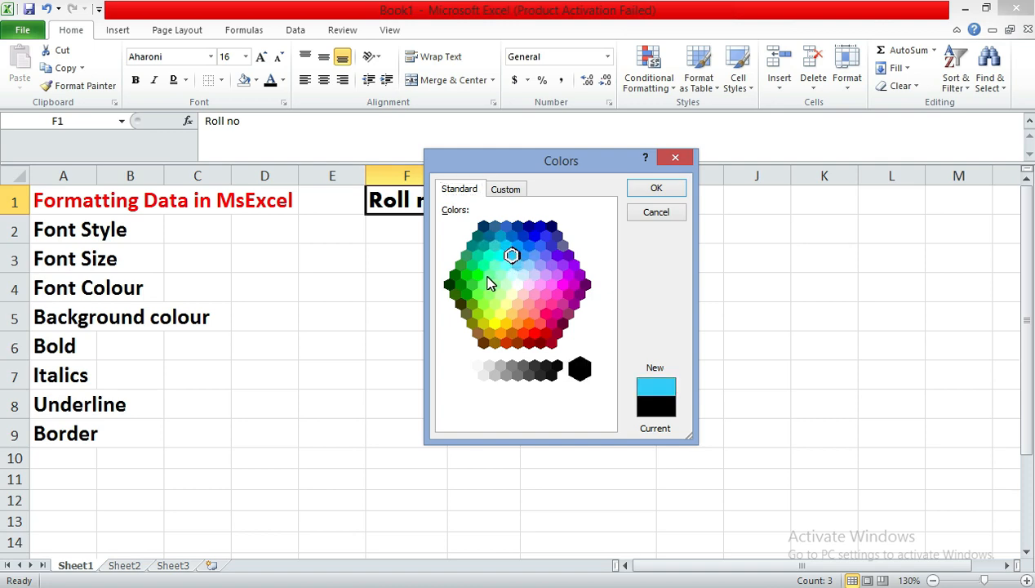
click(483, 285)
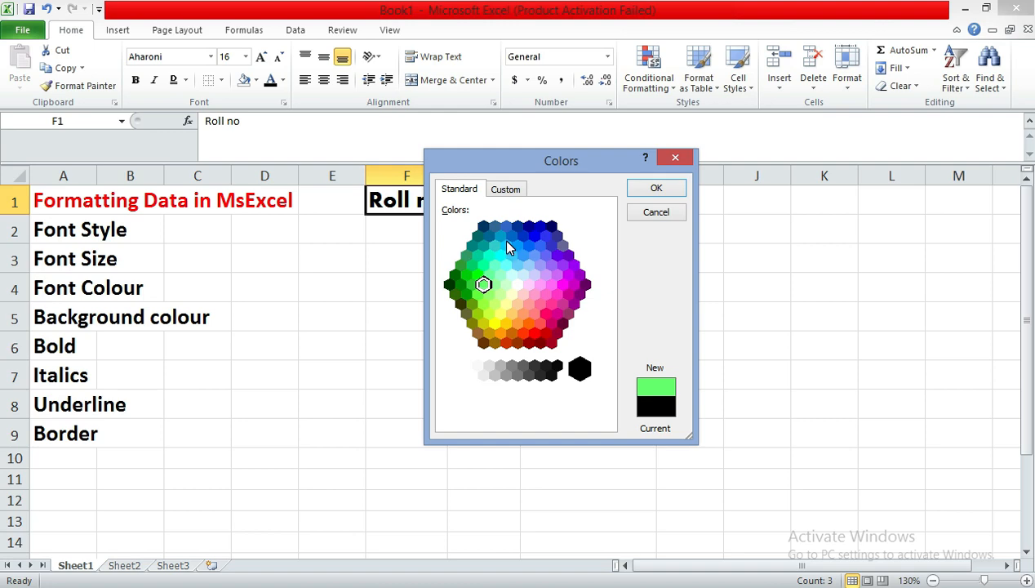
click(502, 190)
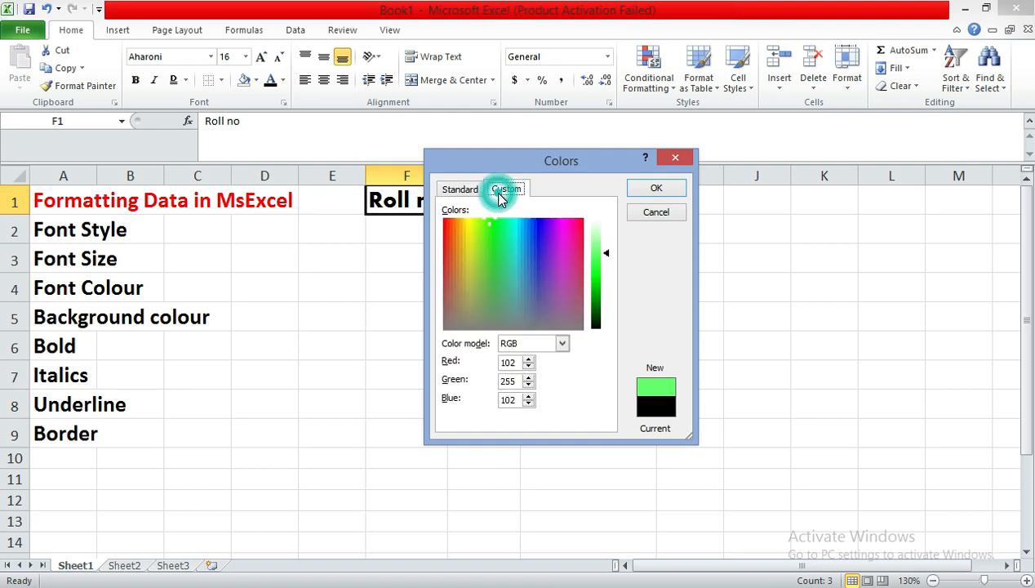
click(480, 260)
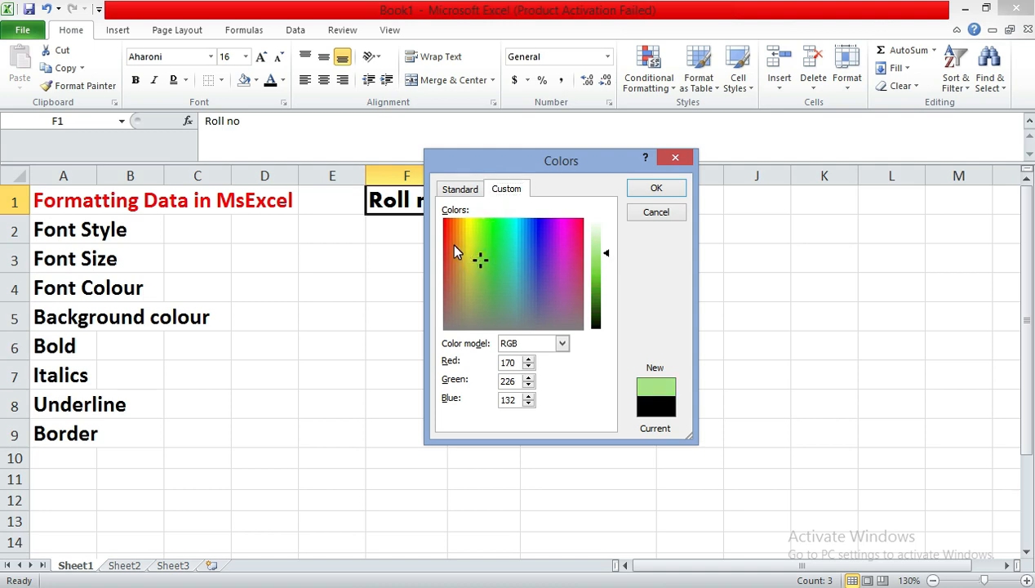
click(453, 244)
click(461, 260)
click(454, 235)
click(450, 229)
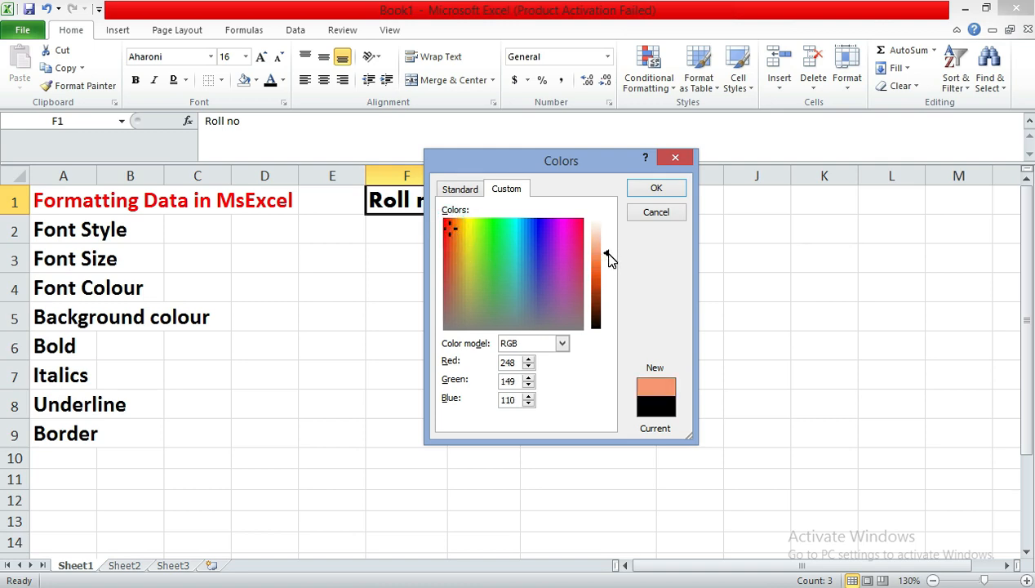
click(607, 260)
drag(608, 266, 603, 291)
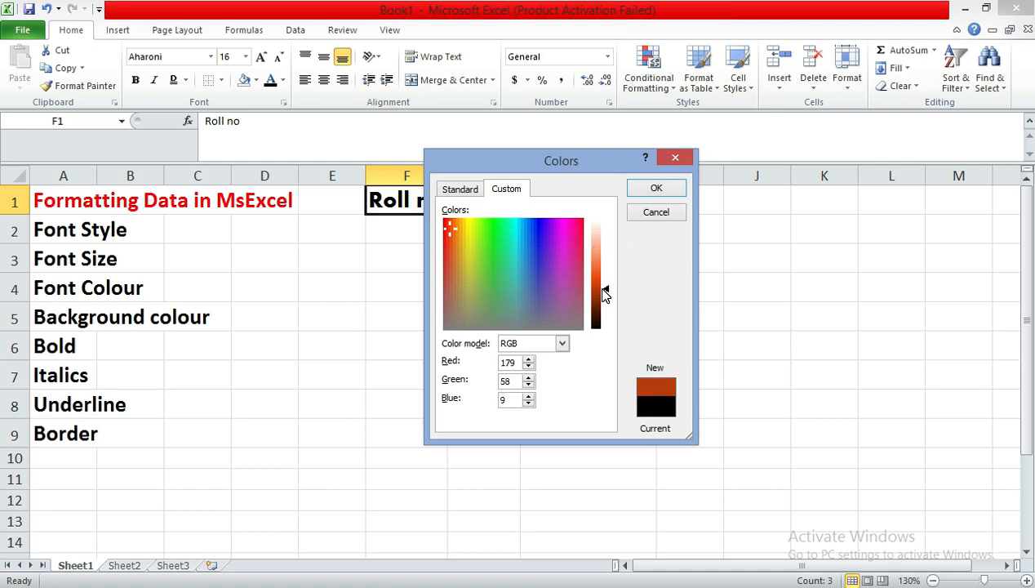
click(670, 193)
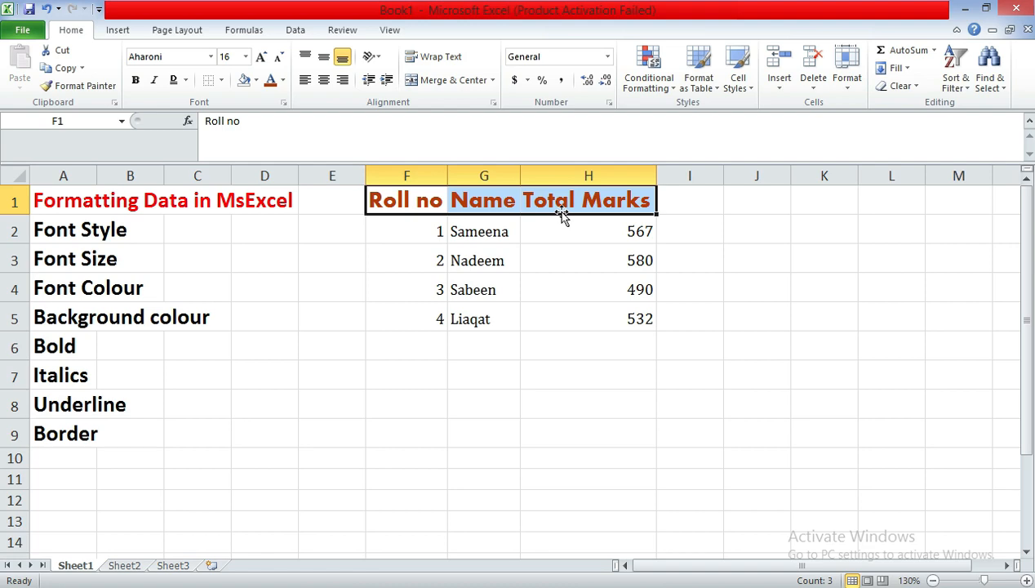
click(407, 234)
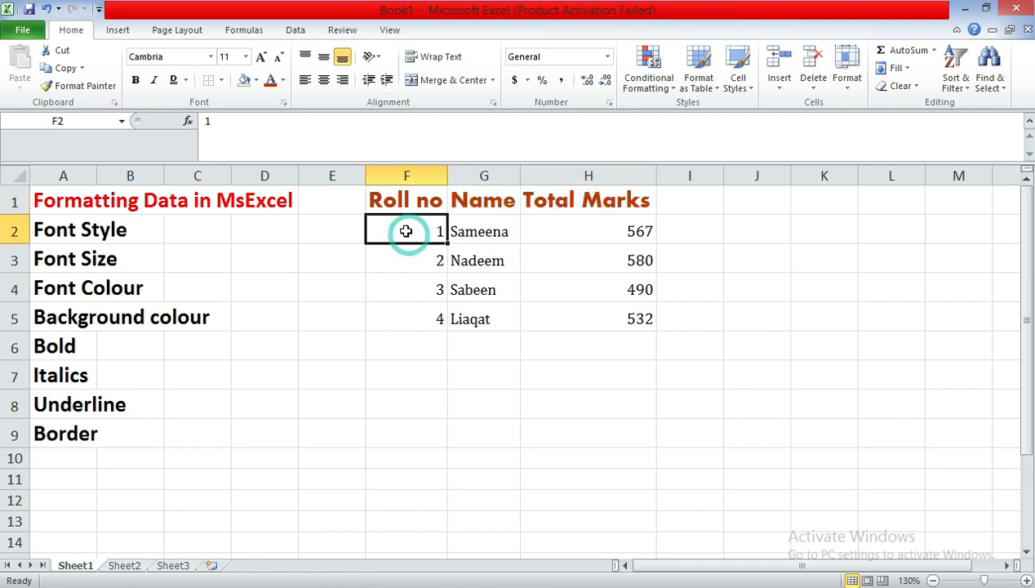
- Fill the background of the header cells F1:H1 with a light blue theme colour
click(390, 206)
drag(391, 206, 563, 214)
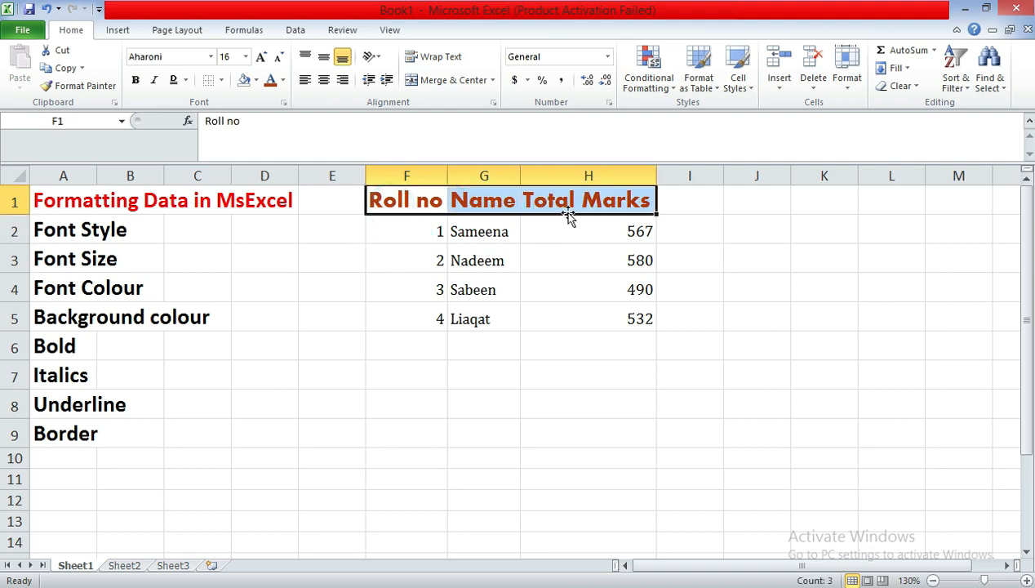
click(256, 80)
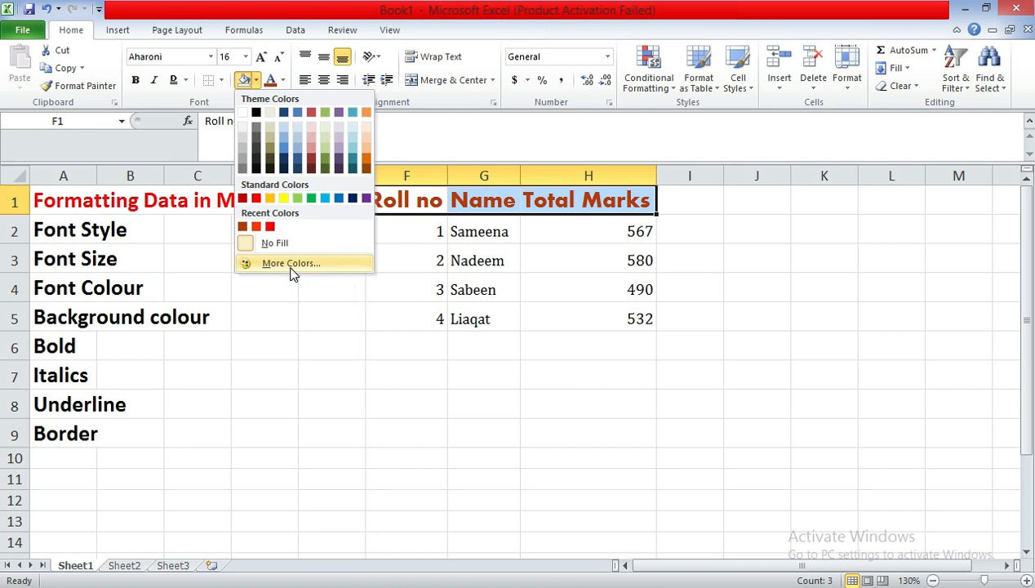
click(298, 139)
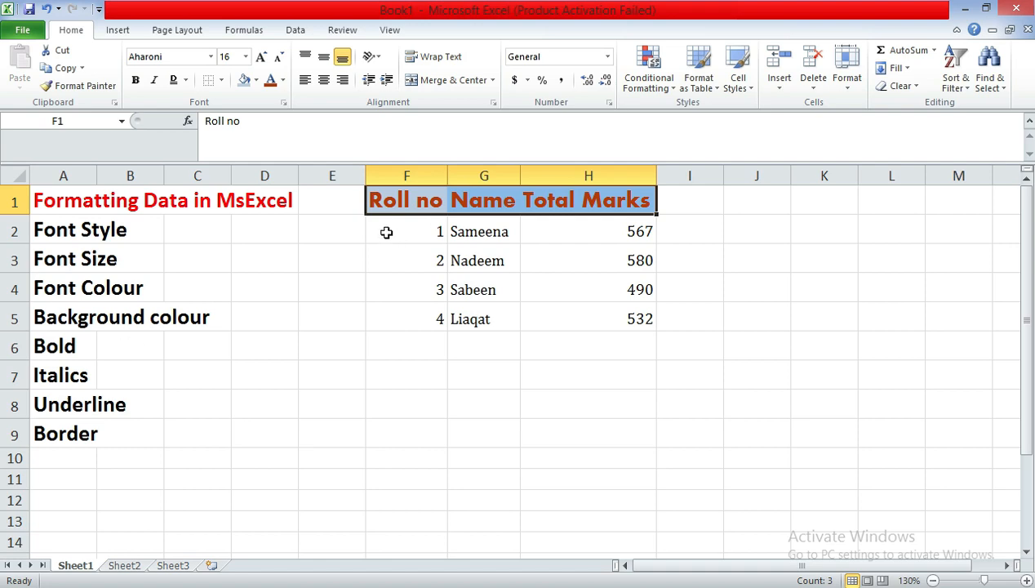
- Make the student data in F2:H5 bold and italic
drag(386, 233, 531, 310)
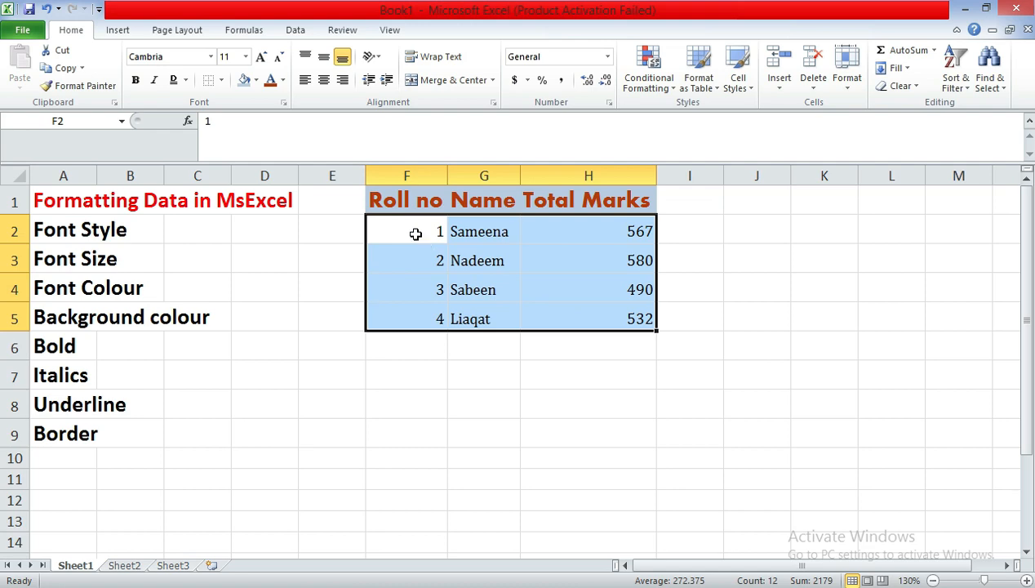
click(137, 83)
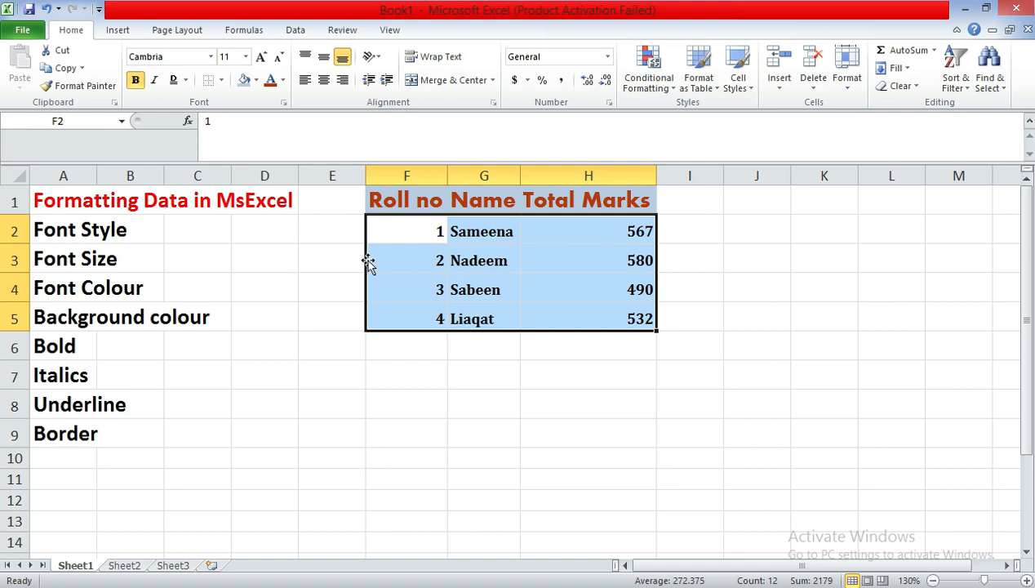
click(155, 80)
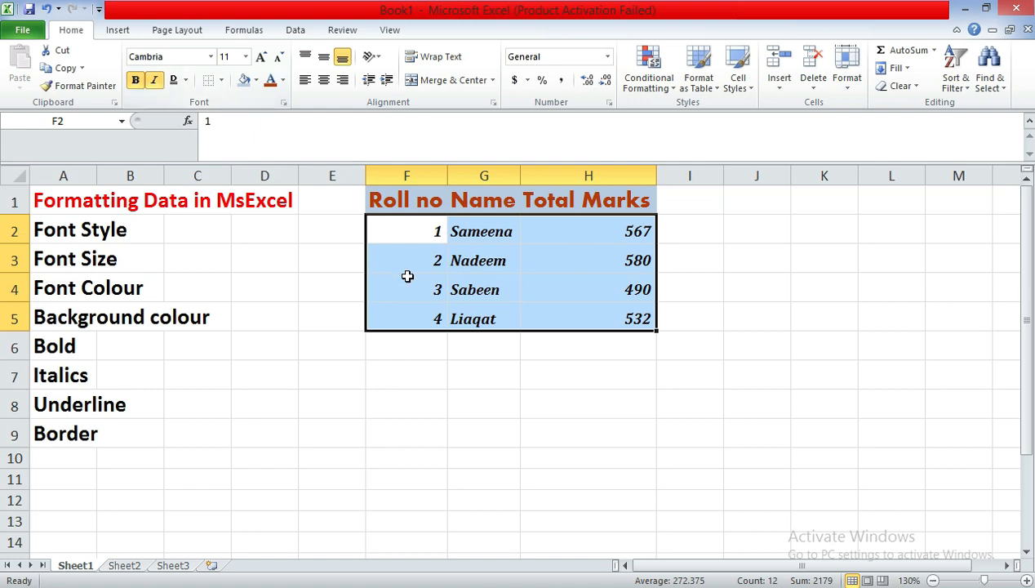
click(415, 219)
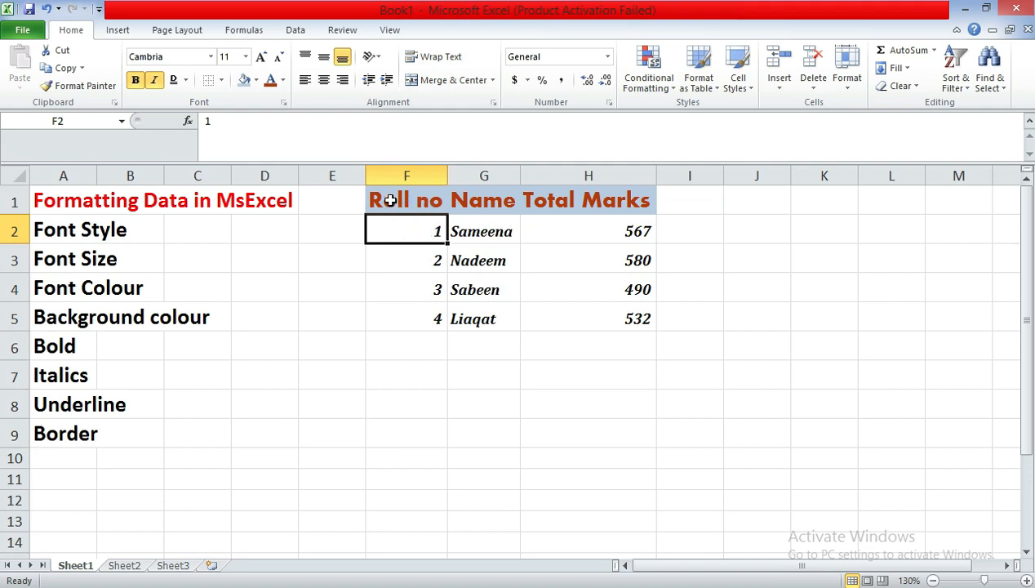
- Underline the header text in F1:H1 with a single line and change it to Double Underline
click(390, 198)
drag(406, 199, 578, 212)
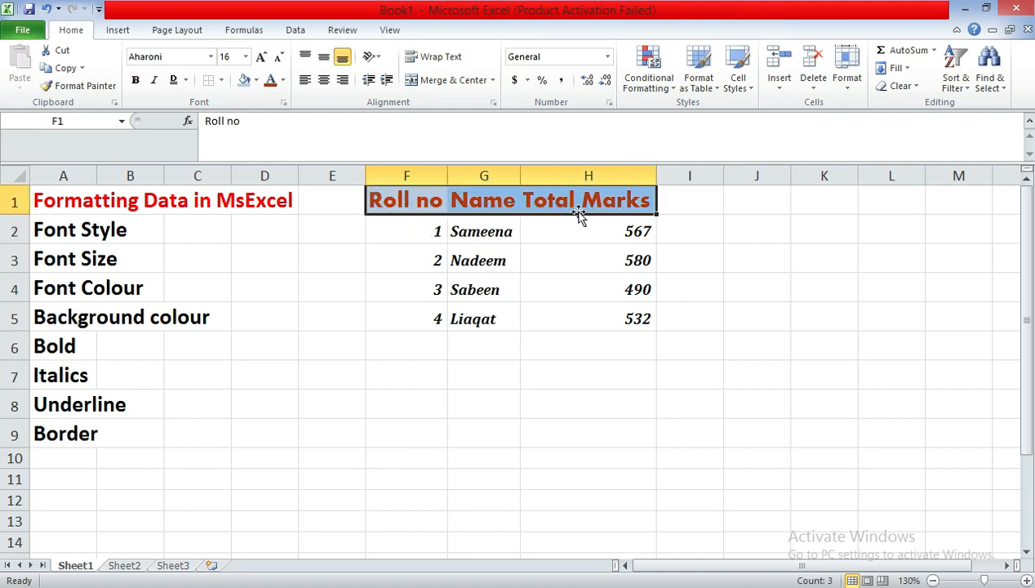
click(187, 82)
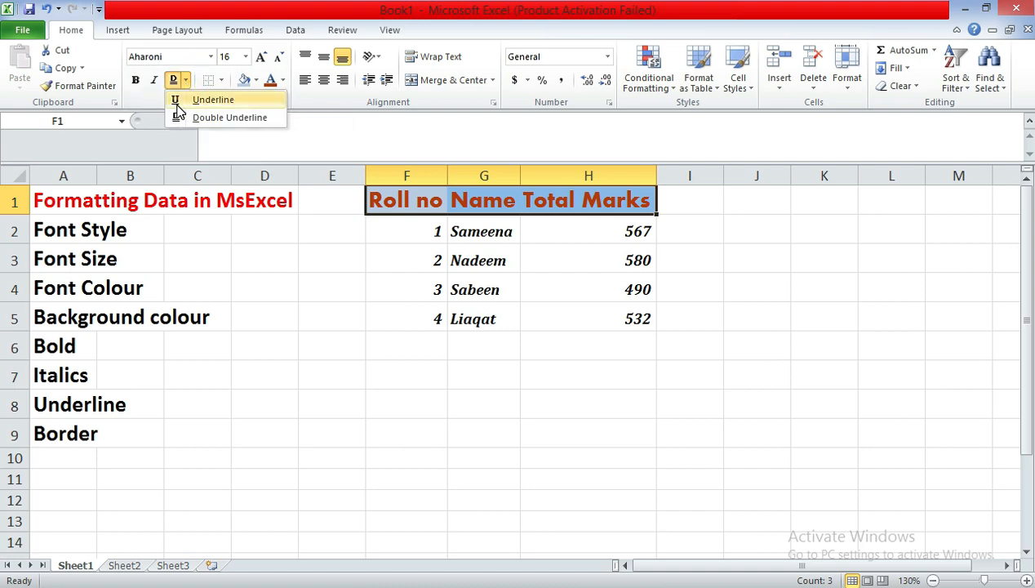
click(206, 102)
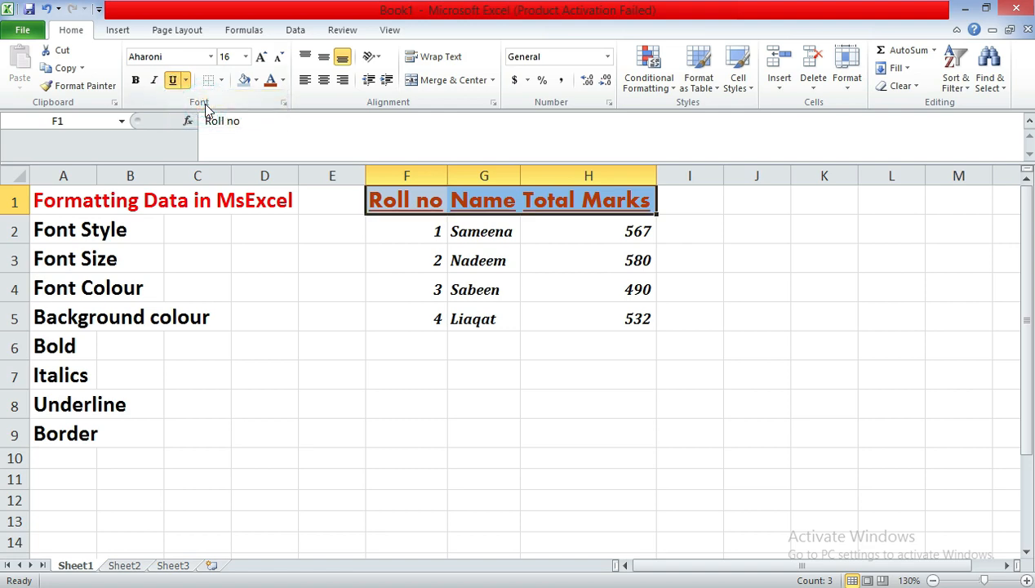
click(187, 82)
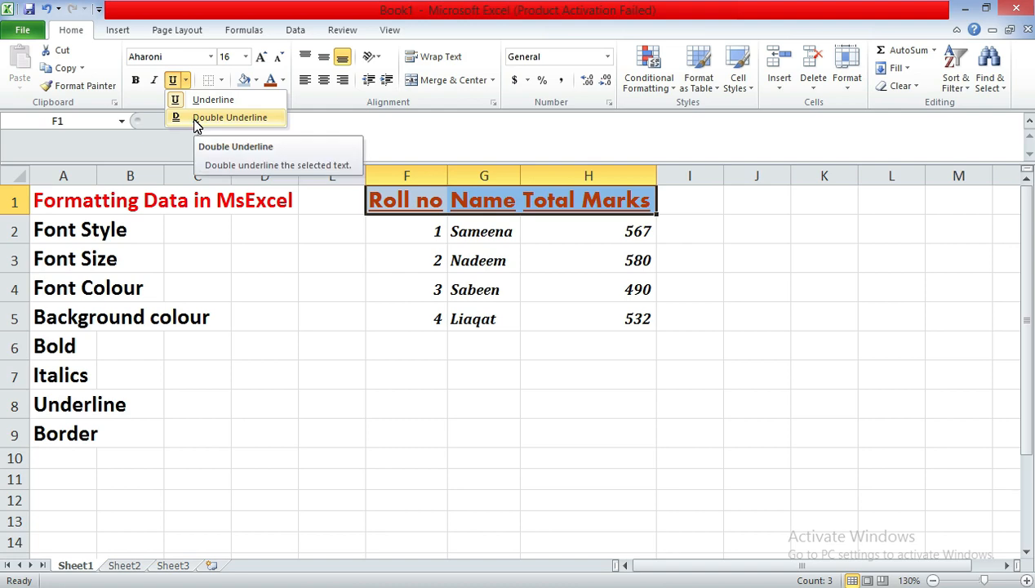
click(196, 119)
click(419, 263)
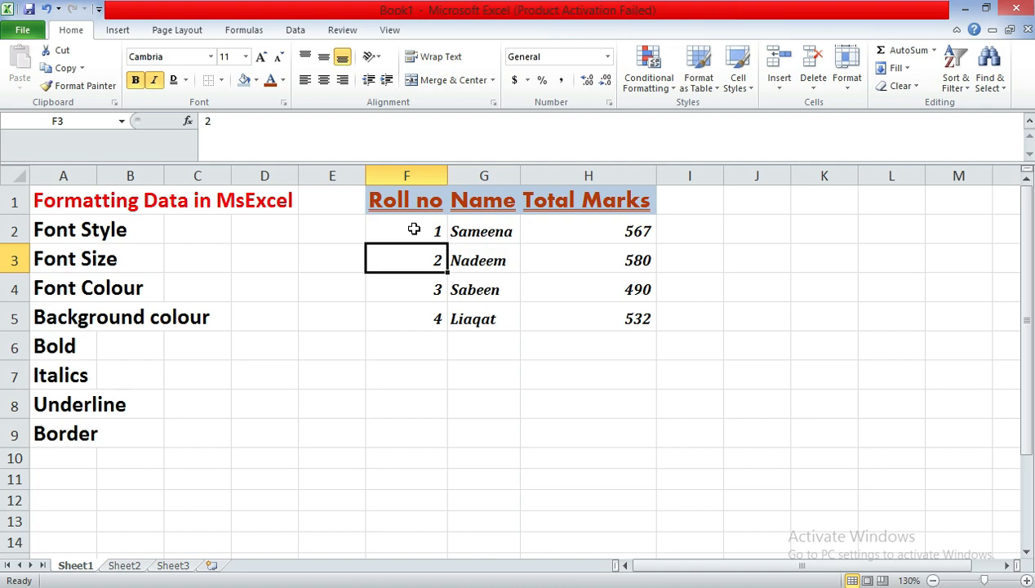
- Set up a custom border for the student data in F2:H5 with a thick solid line in standard red
drag(414, 230, 591, 325)
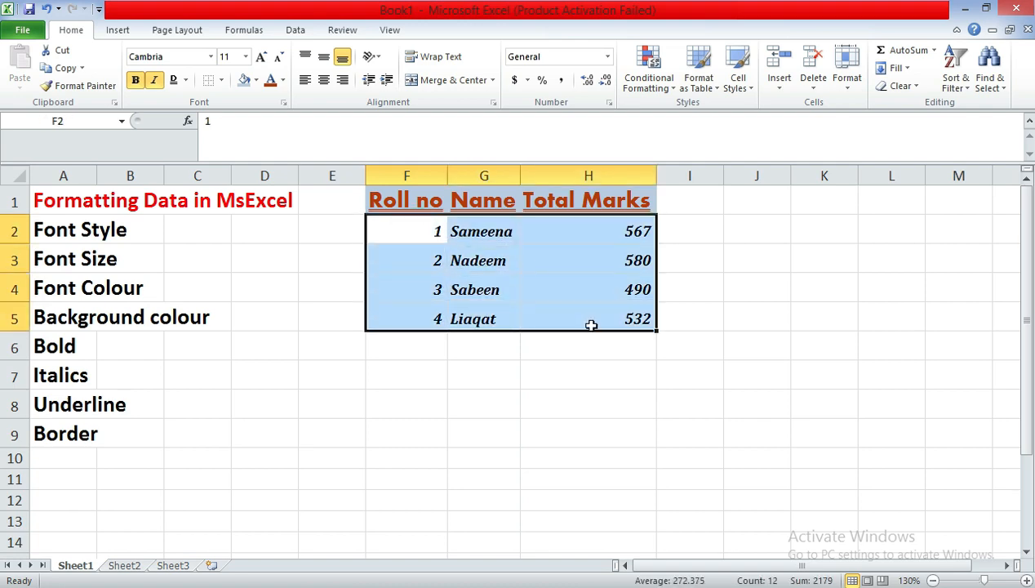
click(221, 81)
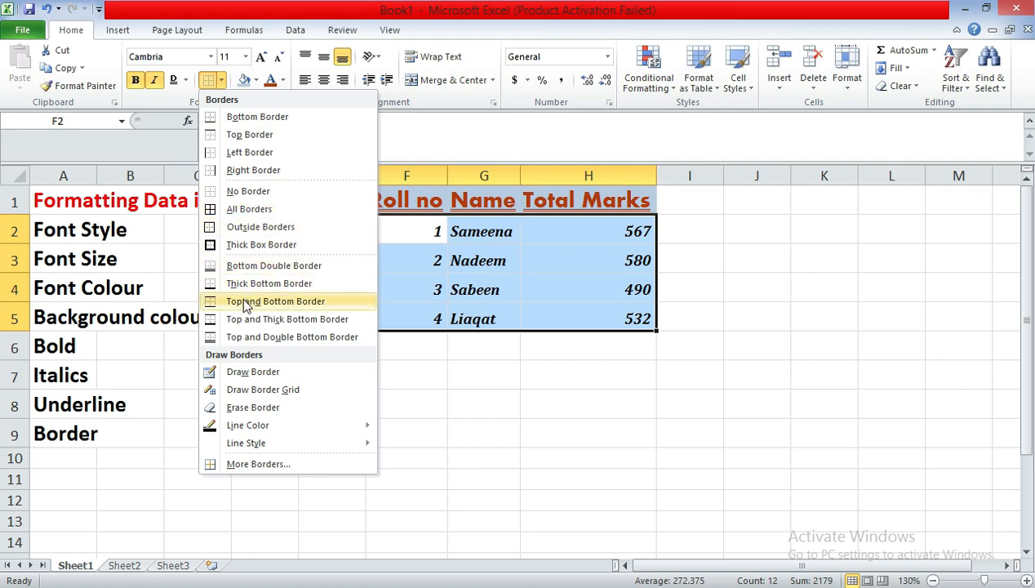
click(245, 464)
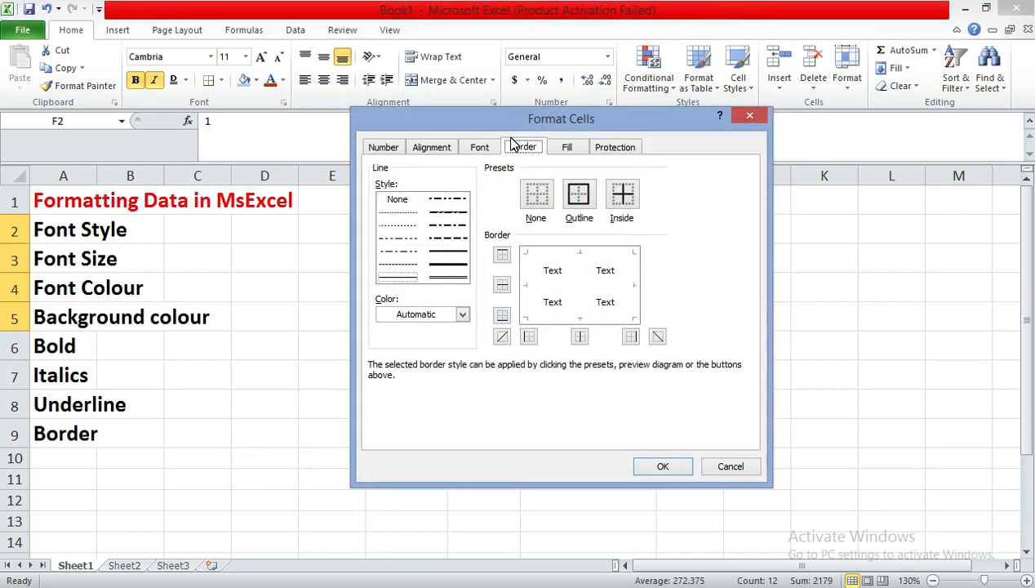
drag(495, 124, 468, 115)
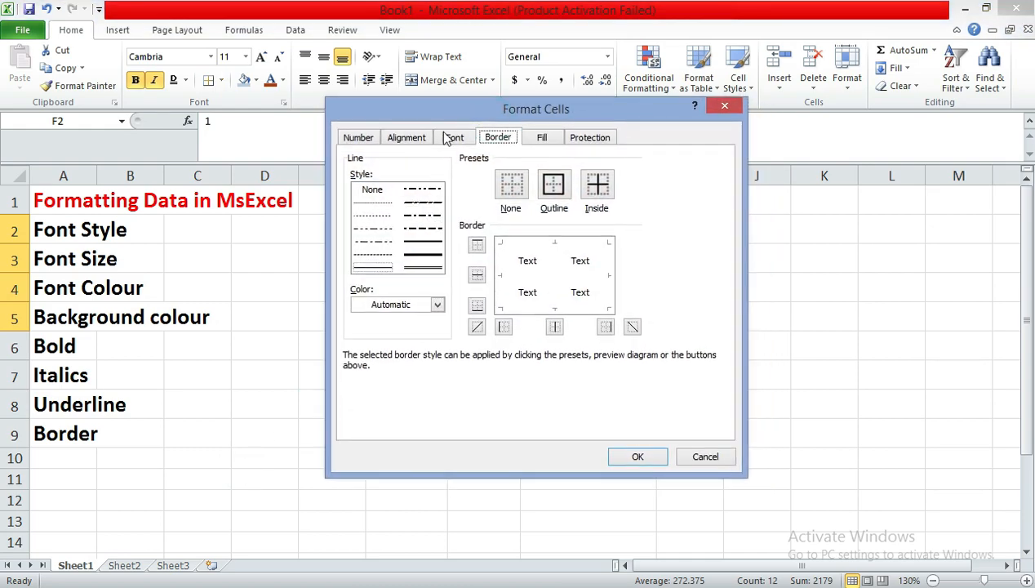
click(419, 260)
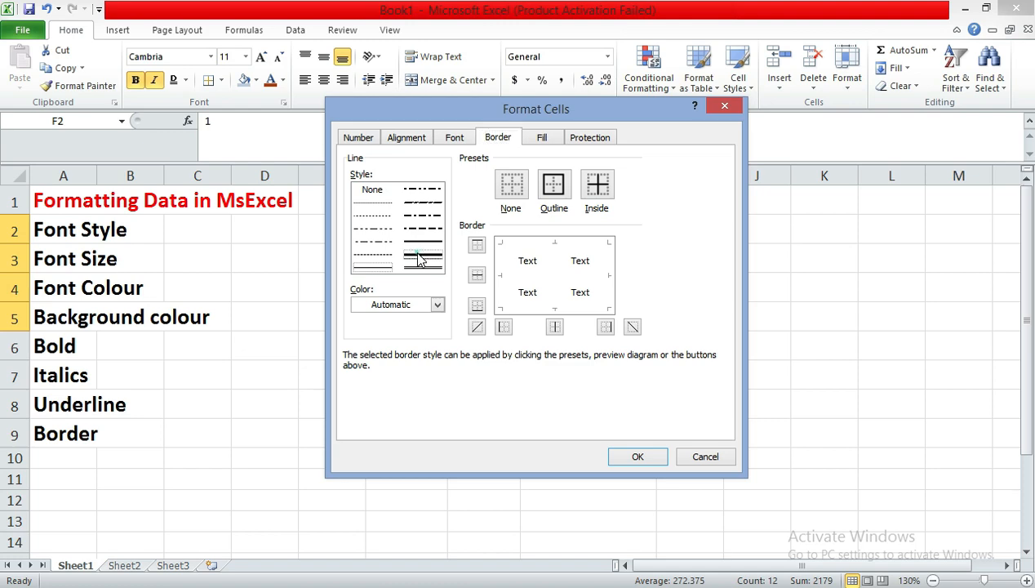
click(440, 307)
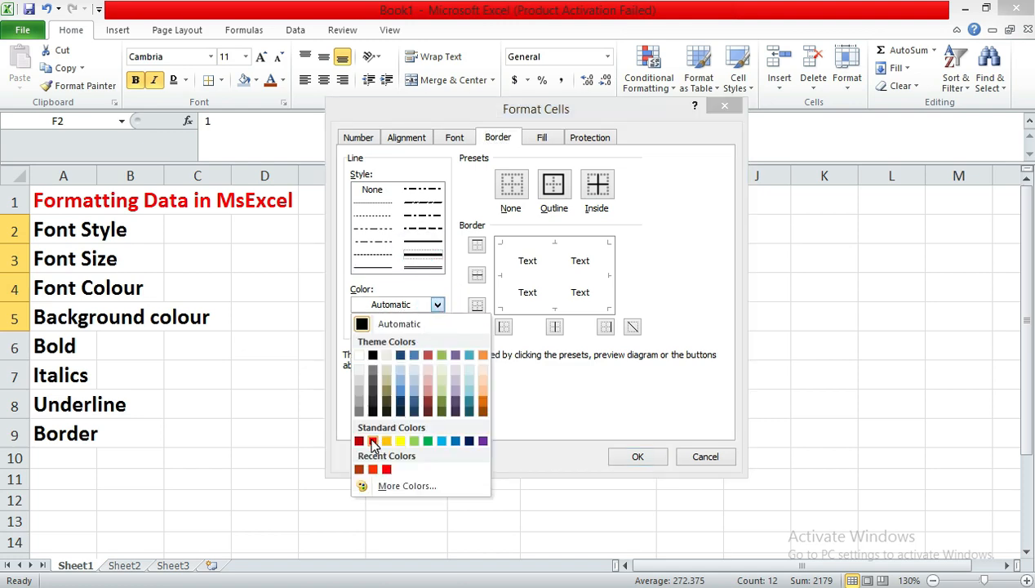
click(373, 441)
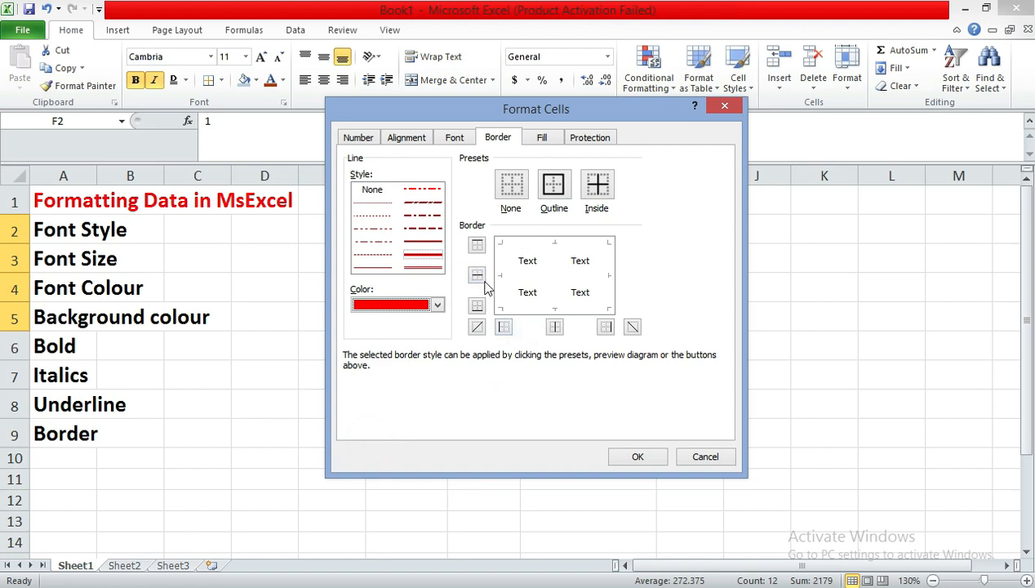
- Apply the thick red line to the four outer edges of F2:H5, without an inner vertical border, and deselect the range
click(477, 246)
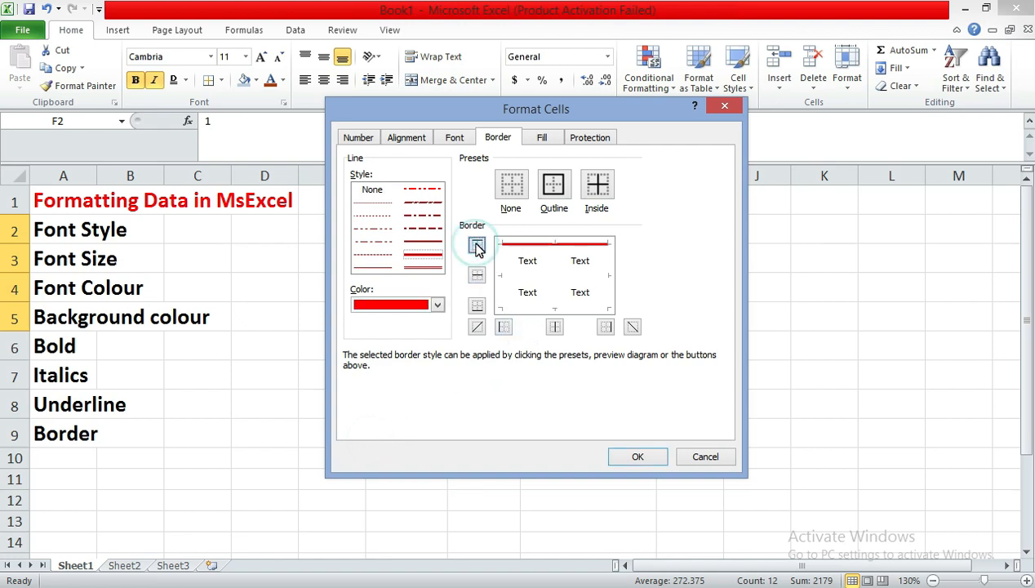
click(478, 306)
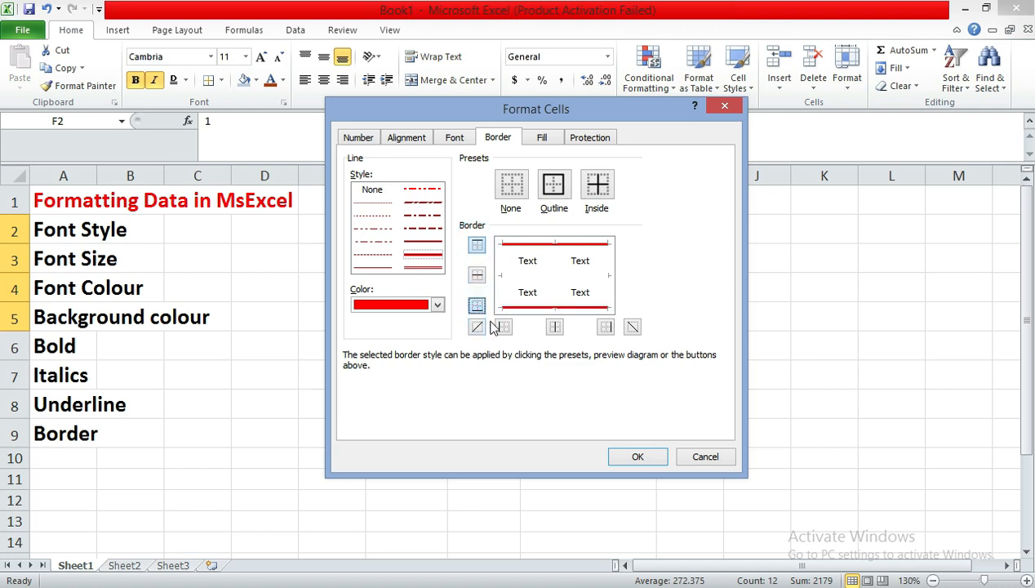
click(502, 328)
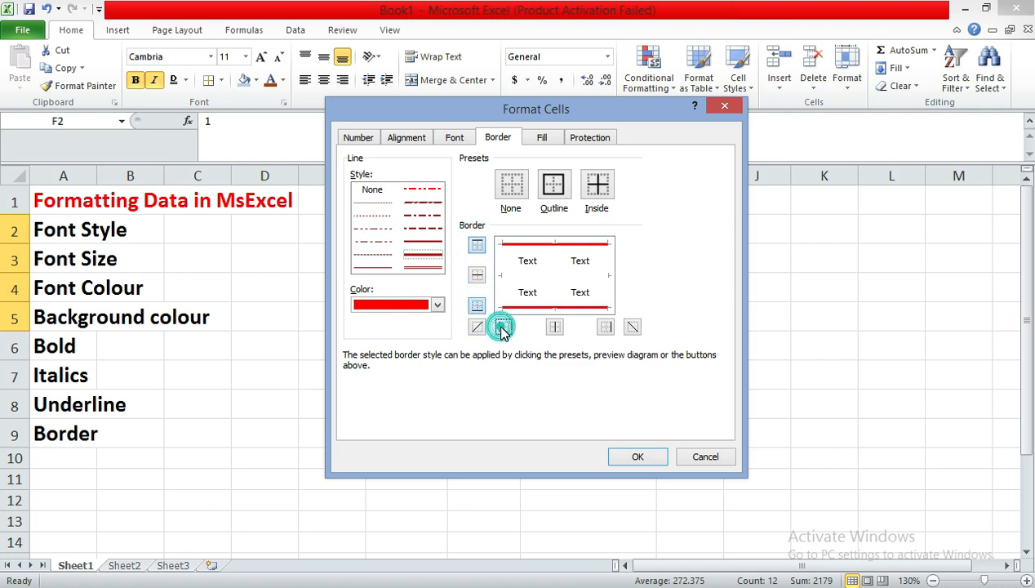
click(555, 328)
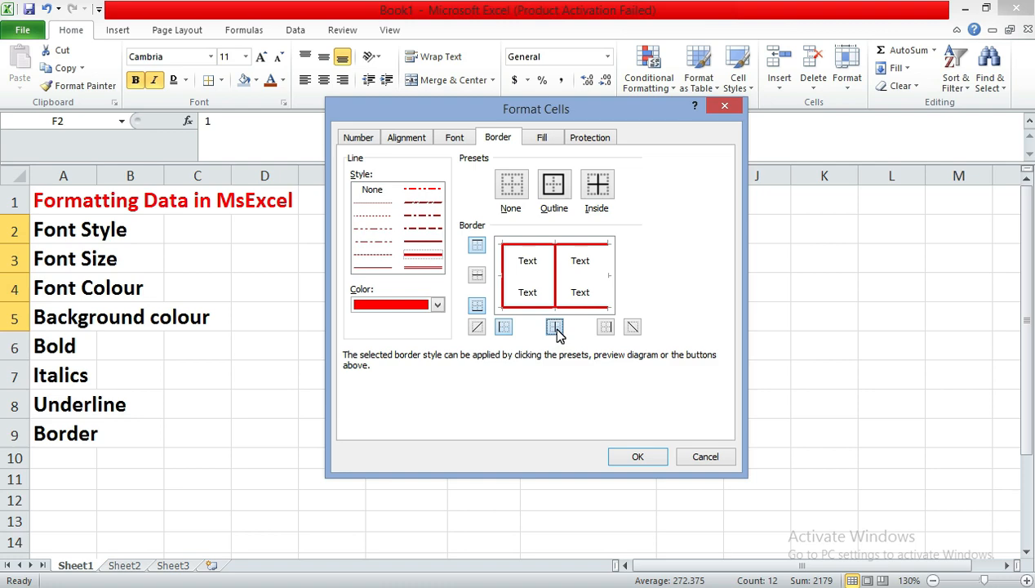
click(555, 327)
click(605, 327)
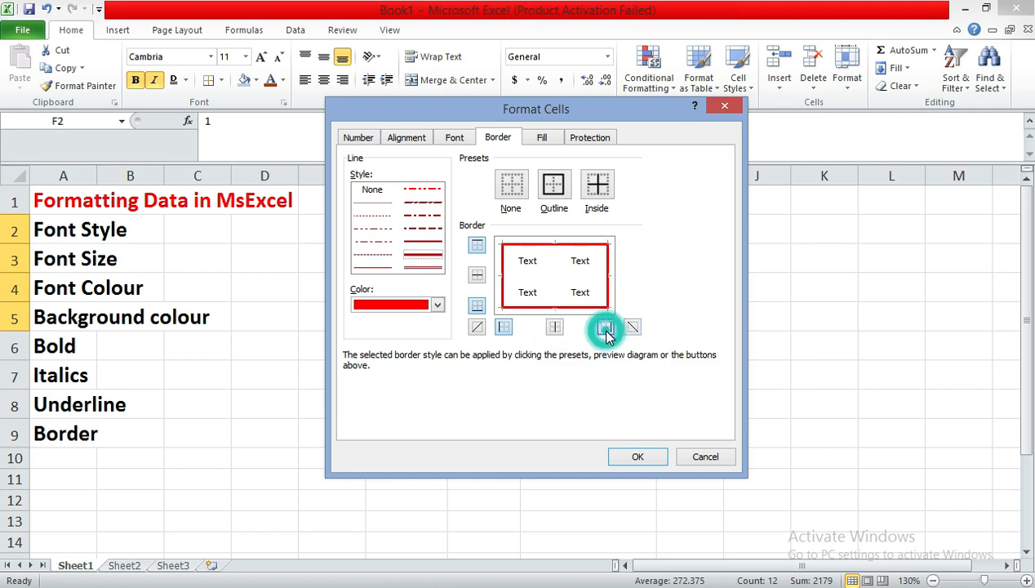
click(635, 458)
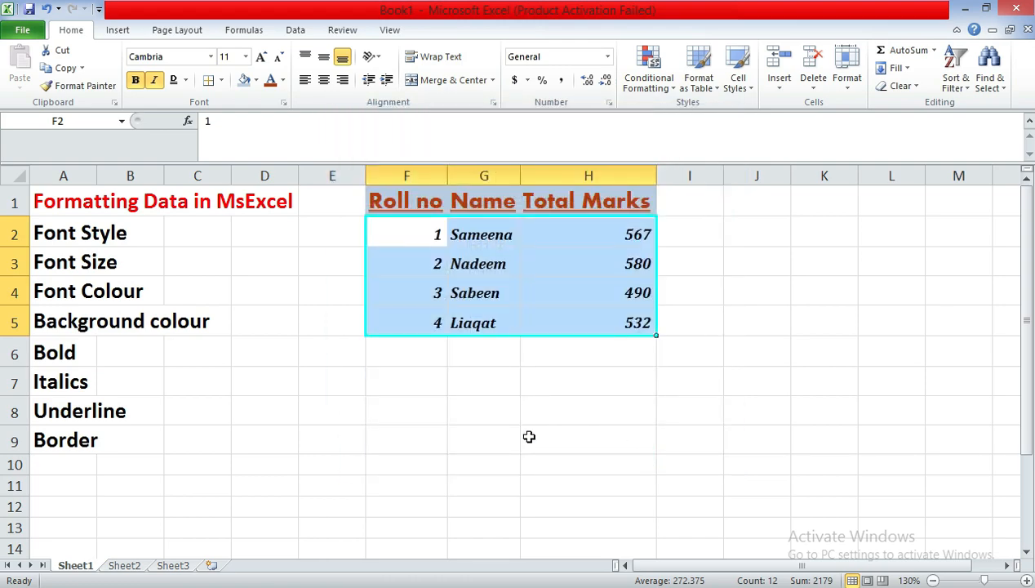
click(529, 437)
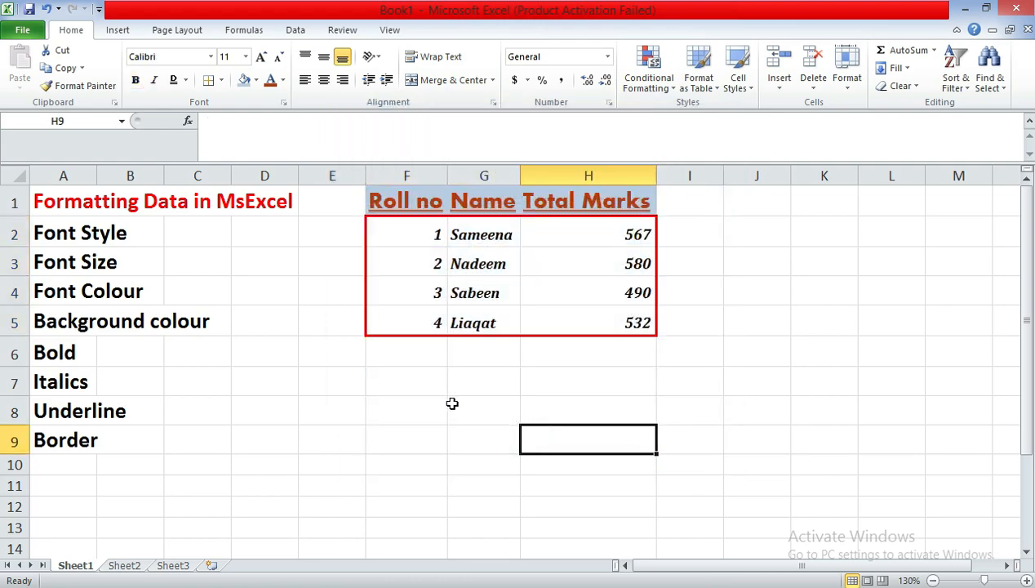
click(372, 382)
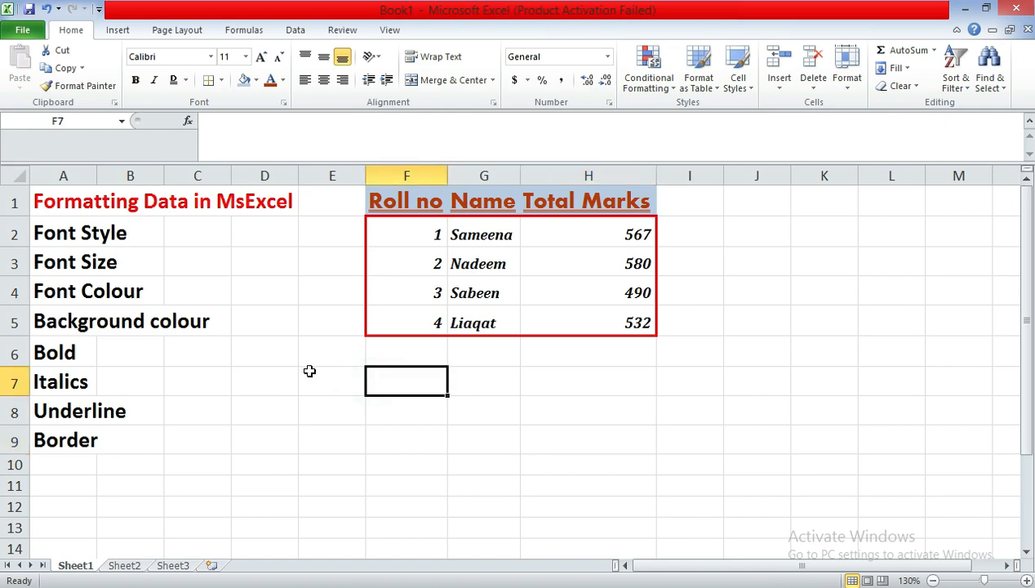